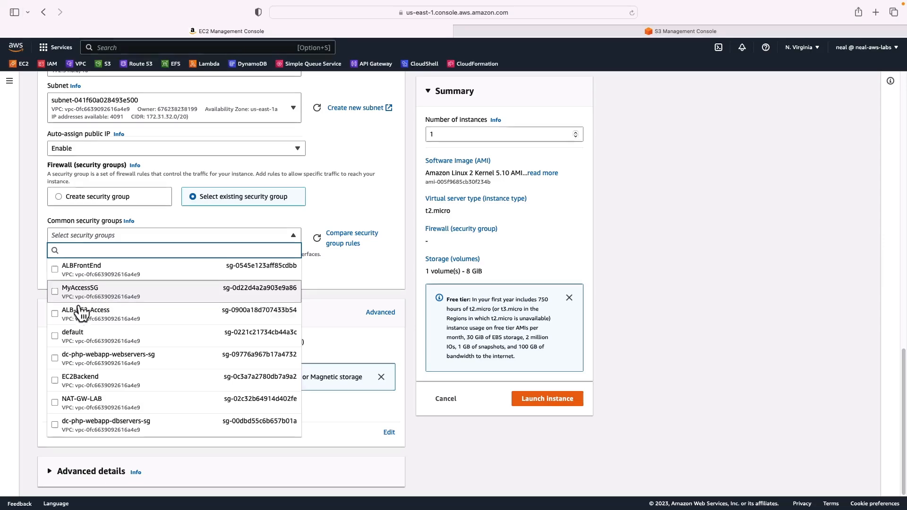
Choose the existing security group NAT-GW-LAB for the new instance.
click(62, 403)
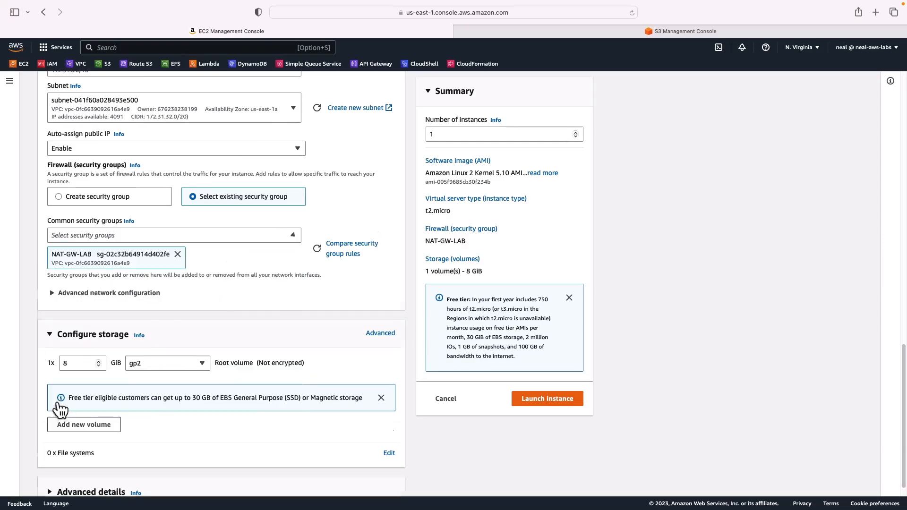
scroll(165, 326, down, 1)
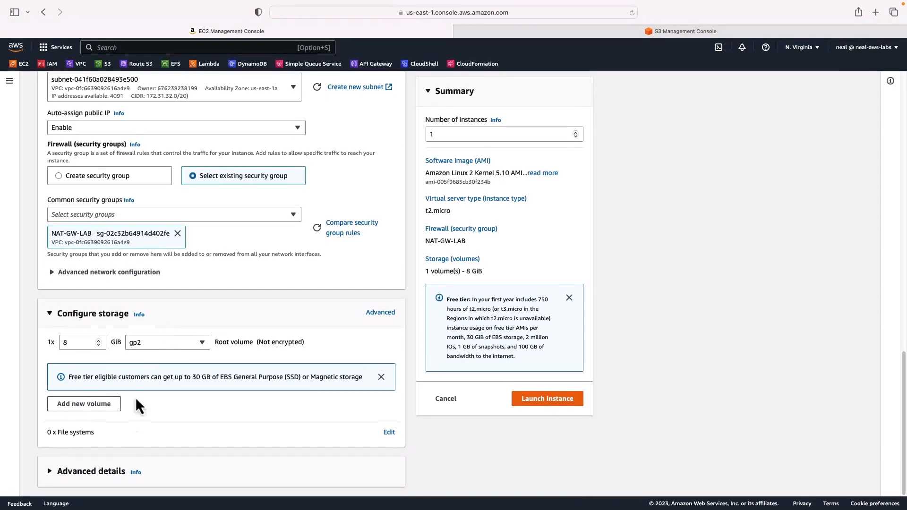
Under Advanced details set the IAM instance profile to SSMInstanceProfile and launch the instance.
click(65, 480)
scroll(71, 477, down, 15)
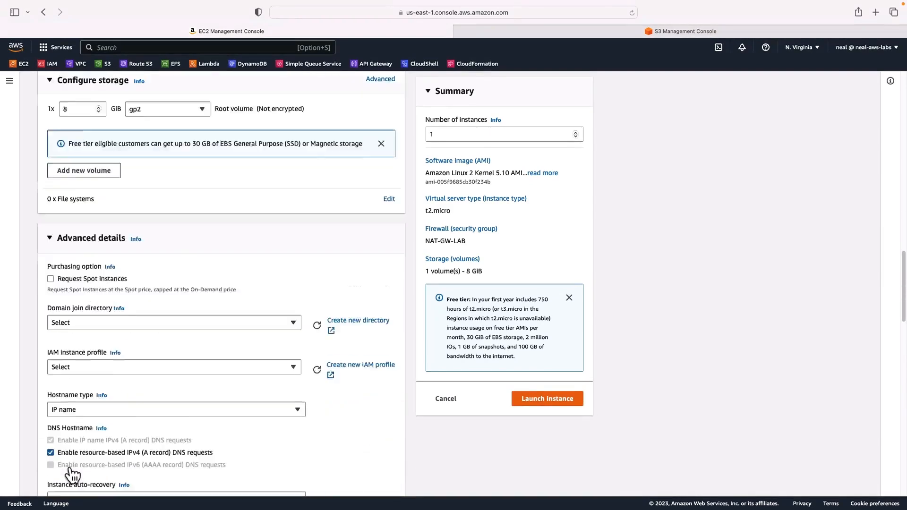
scroll(70, 476, down, 5)
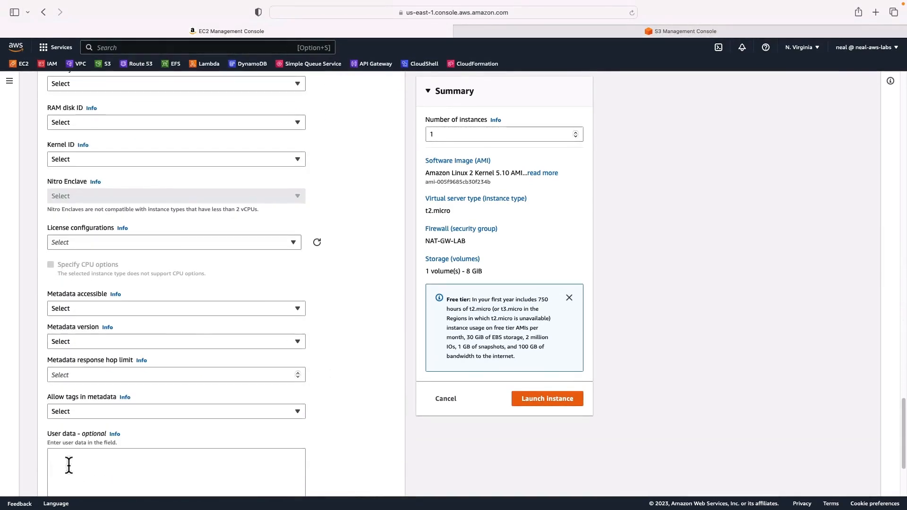
scroll(68, 464, up, 6)
scroll(69, 465, up, 10)
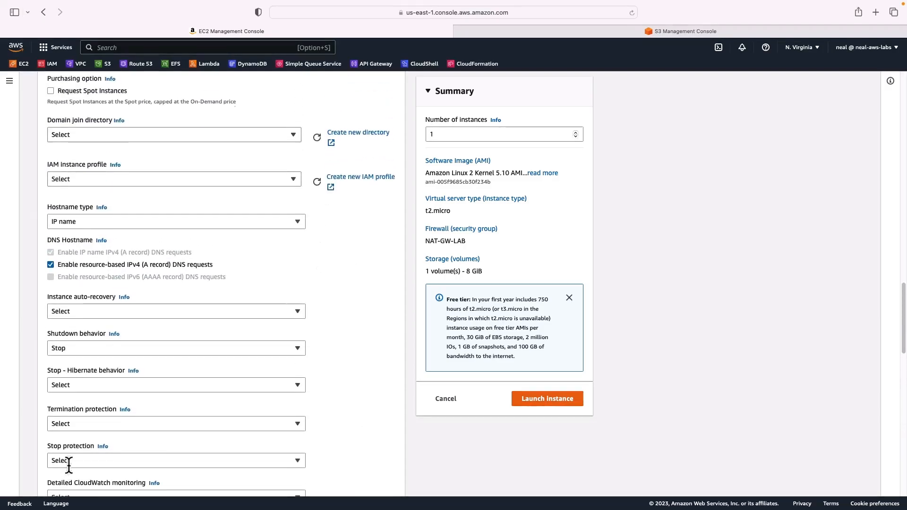
click(92, 296)
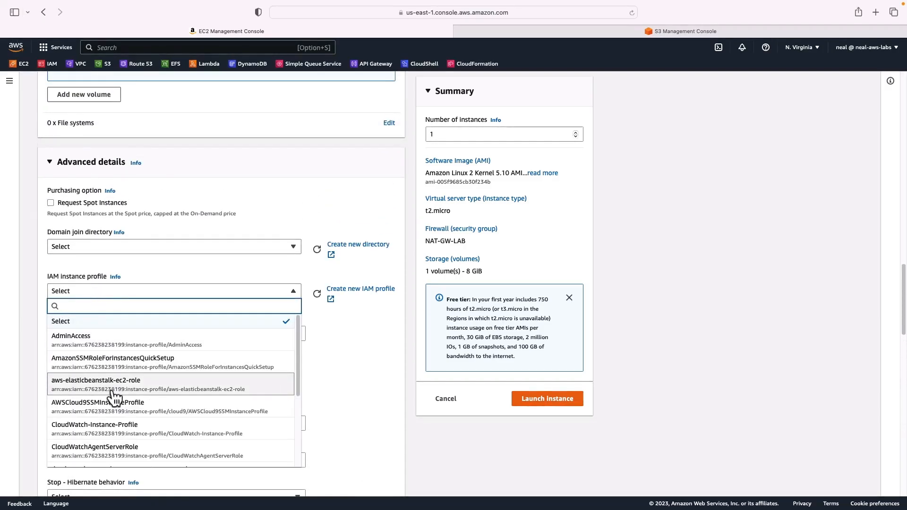
scroll(113, 410, down, 5)
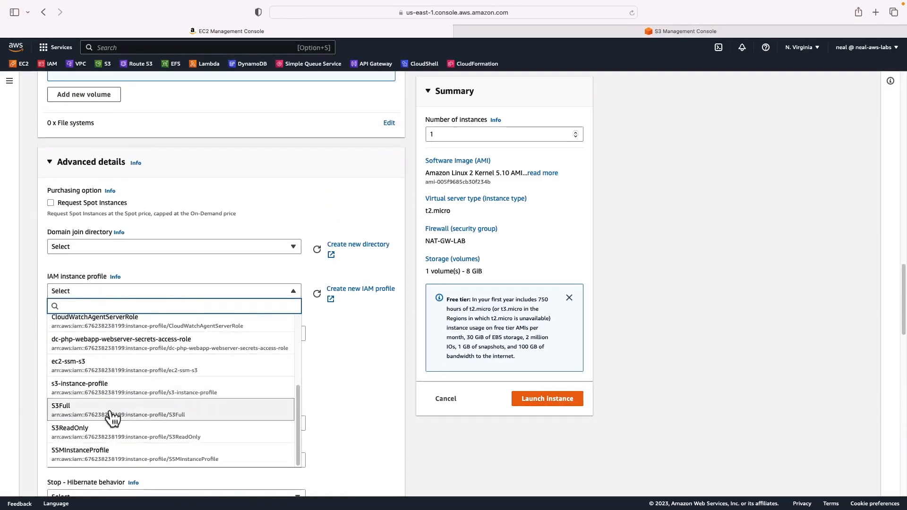
click(85, 465)
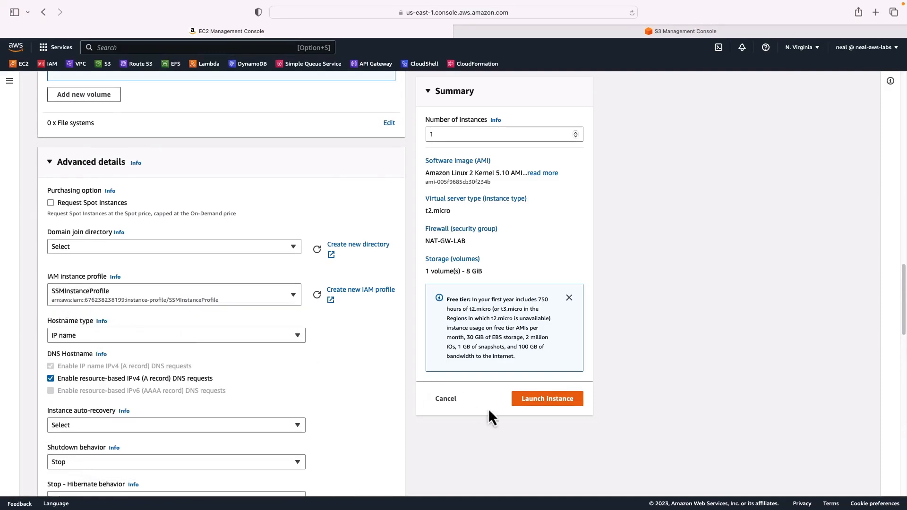
click(539, 401)
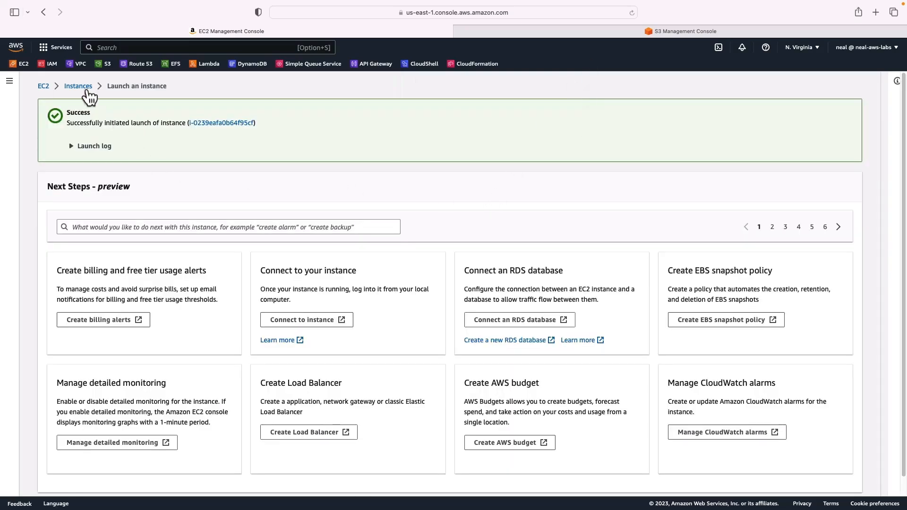
Open a new console tab and place it between the EC2 and S3 tabs for the VPC console.
right_click(84, 63)
click(95, 67)
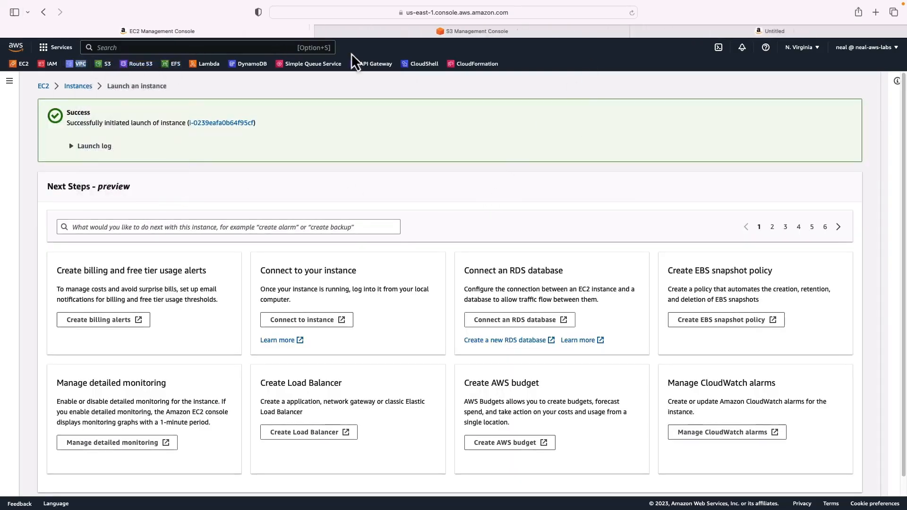
drag(775, 31, 469, 30)
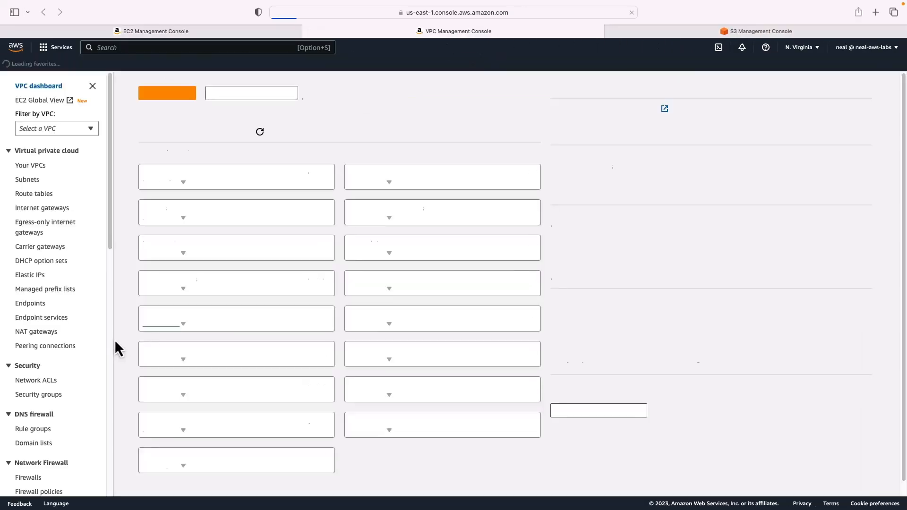
Start creating a VPC endpoint and select the com.amazonaws.us-east-1.s3 service of type Gateway.
click(28, 306)
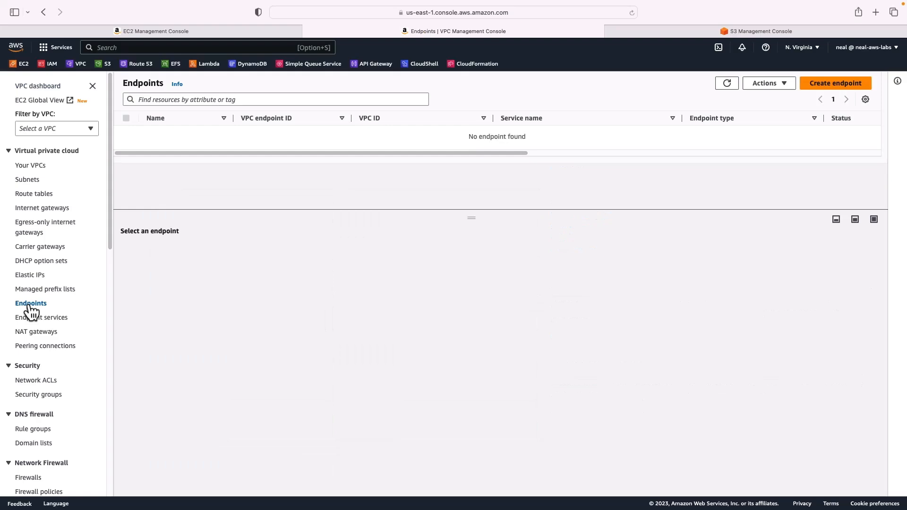
click(819, 85)
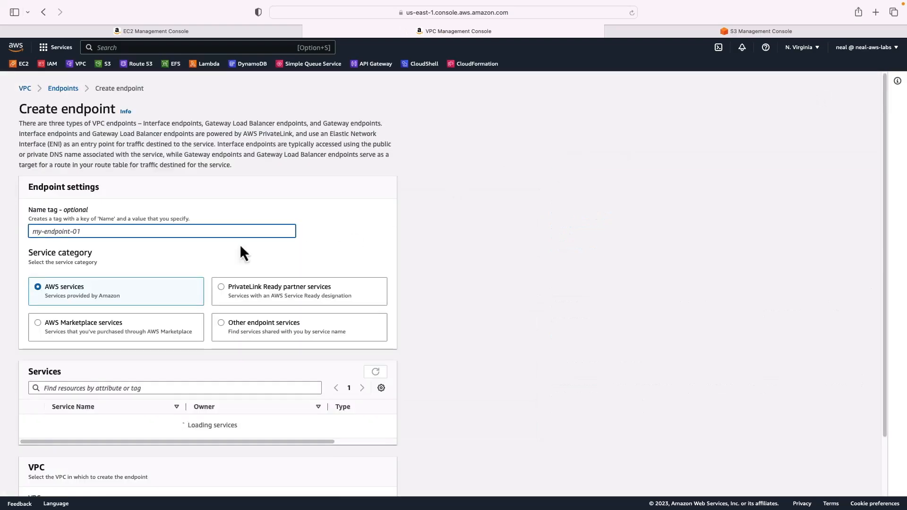
scroll(128, 356, down, 3)
click(48, 320)
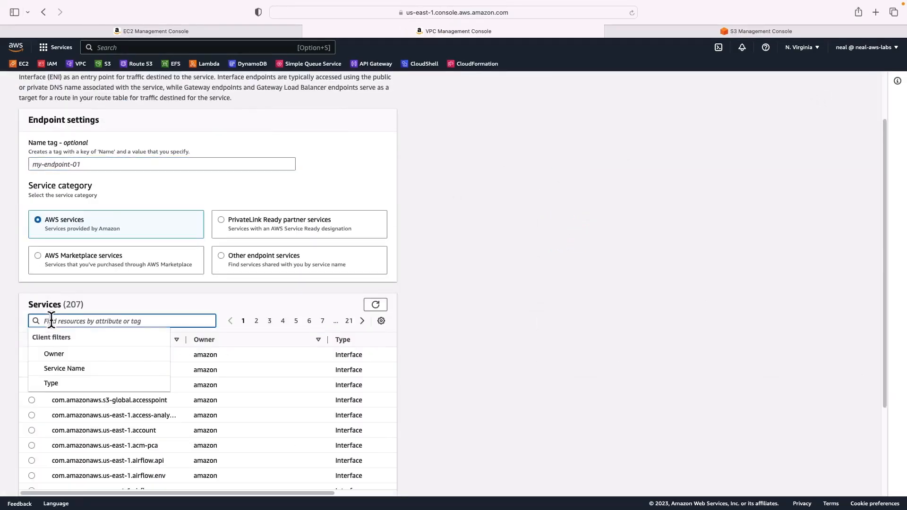
text(s3)
key(Return)
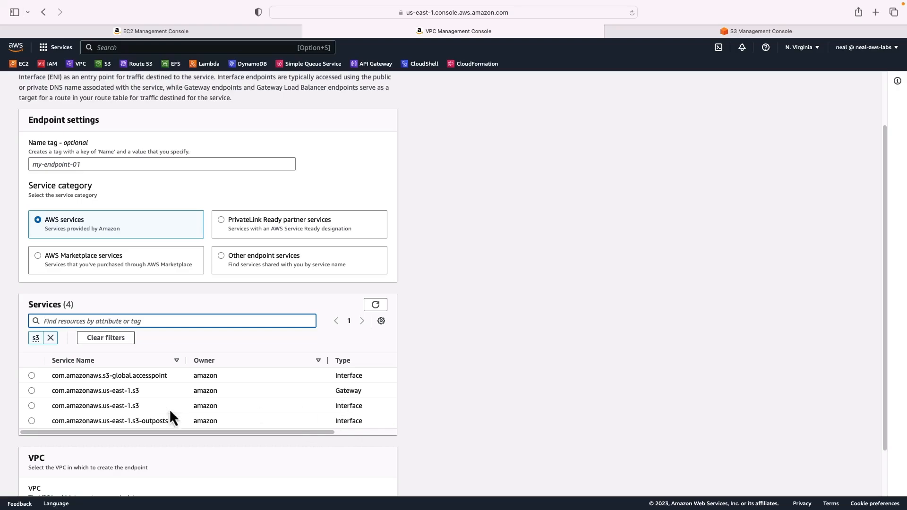
click(31, 391)
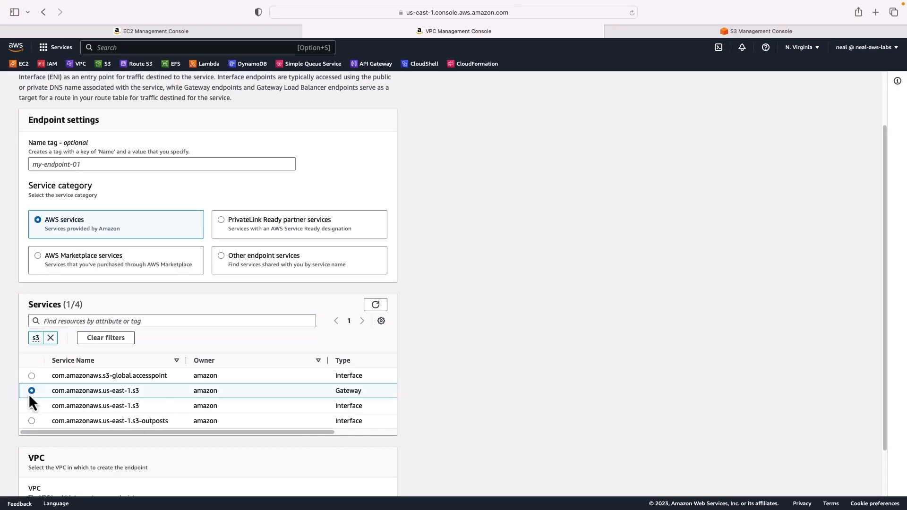
Set the endpoint's VPC to the Default VPC and associate the main route table rtb-0d46a24bcbb95c936.
scroll(28, 393, down, 2)
click(65, 456)
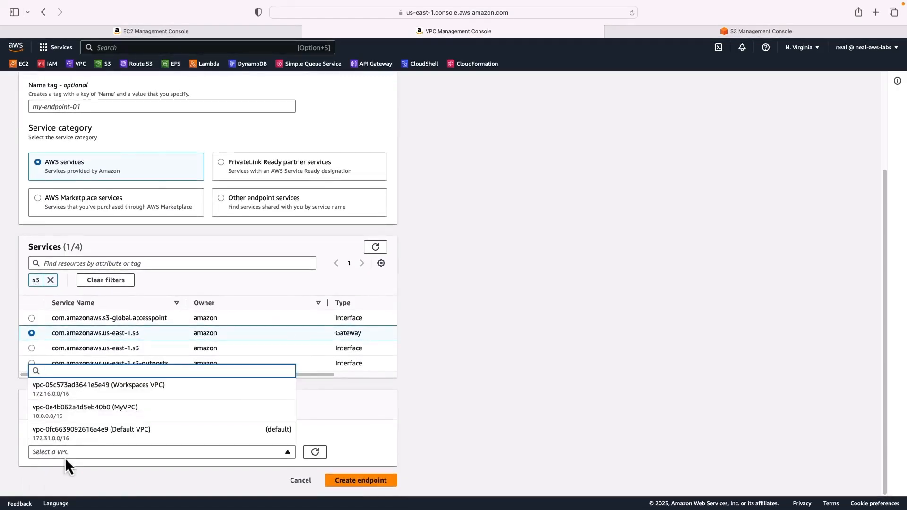
click(109, 434)
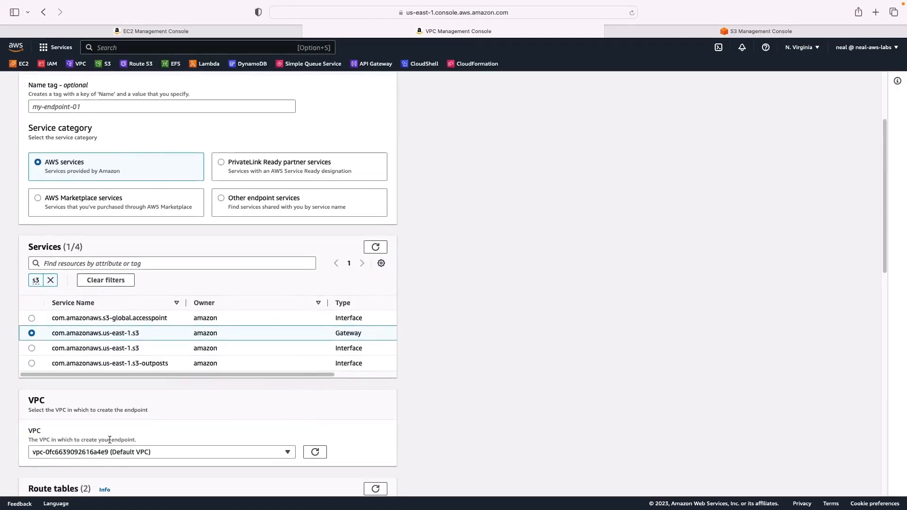
scroll(110, 440, down, 5)
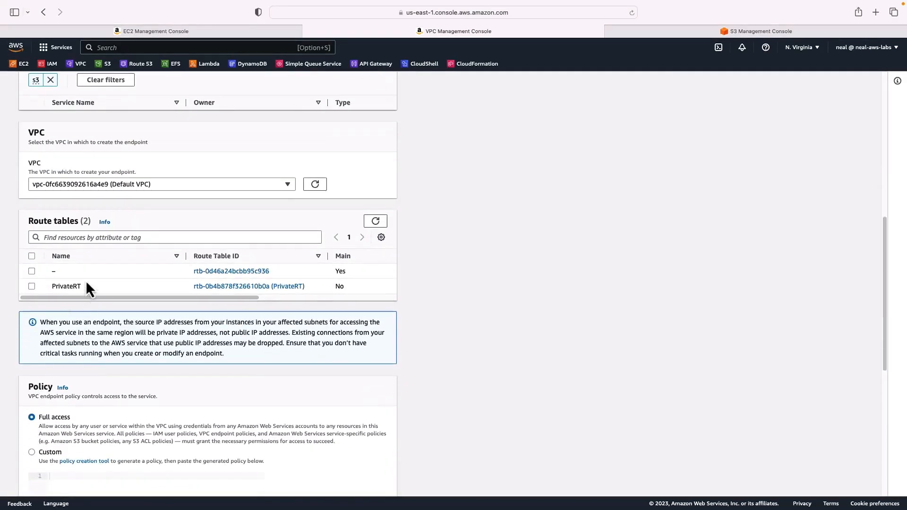
click(31, 271)
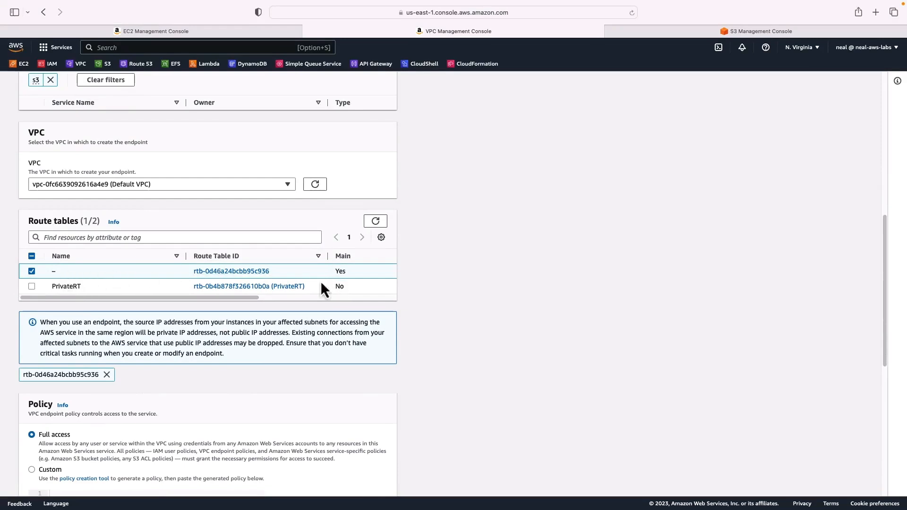
Create the endpoint with the Full access policy.
scroll(329, 274, down, 5)
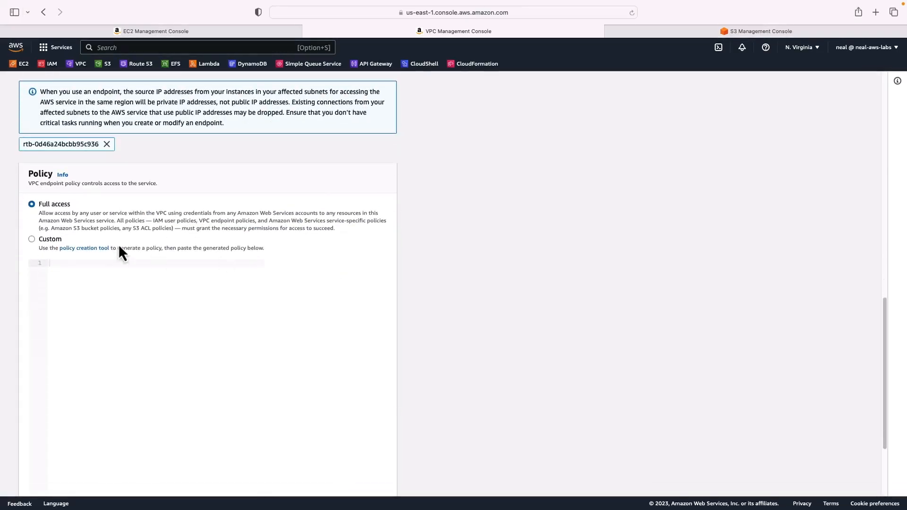
scroll(90, 333, down, 3)
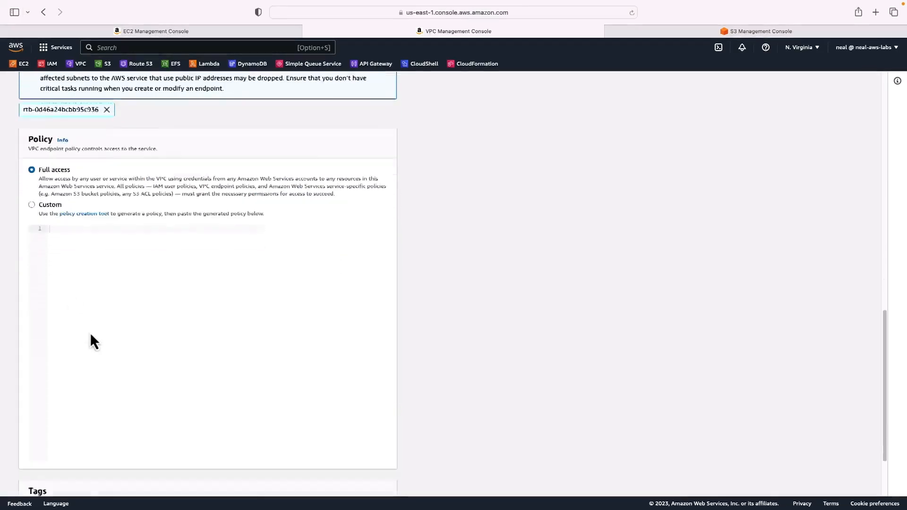
click(364, 484)
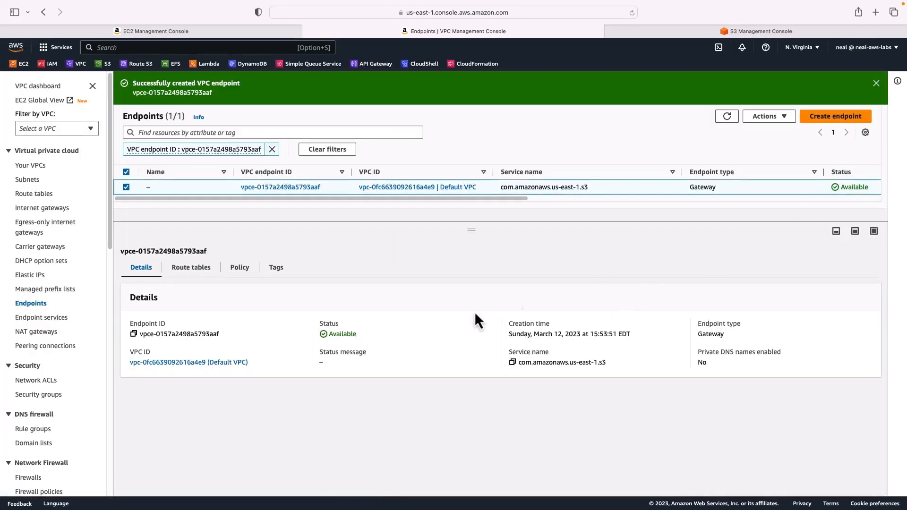
Inspect the routes of the Default VPC's main route table rtb-0d46a24bcbb95c936.
click(37, 194)
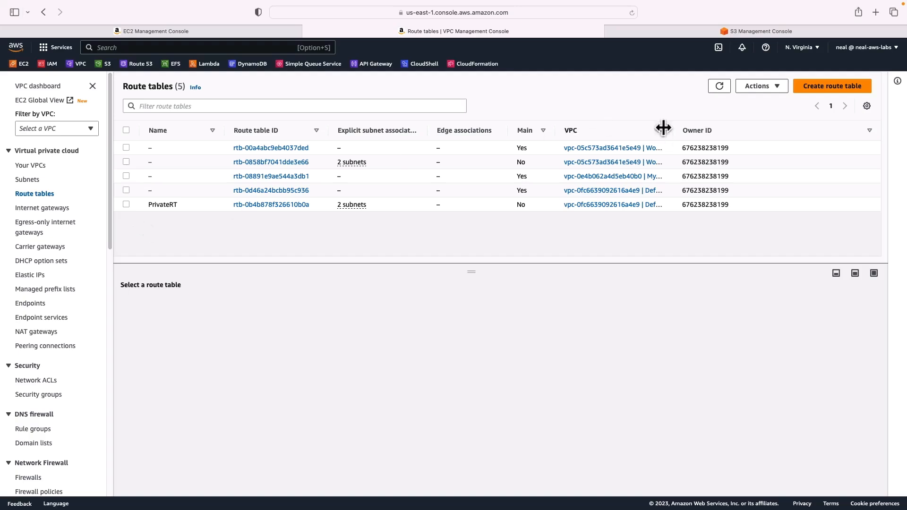
drag(673, 130, 827, 131)
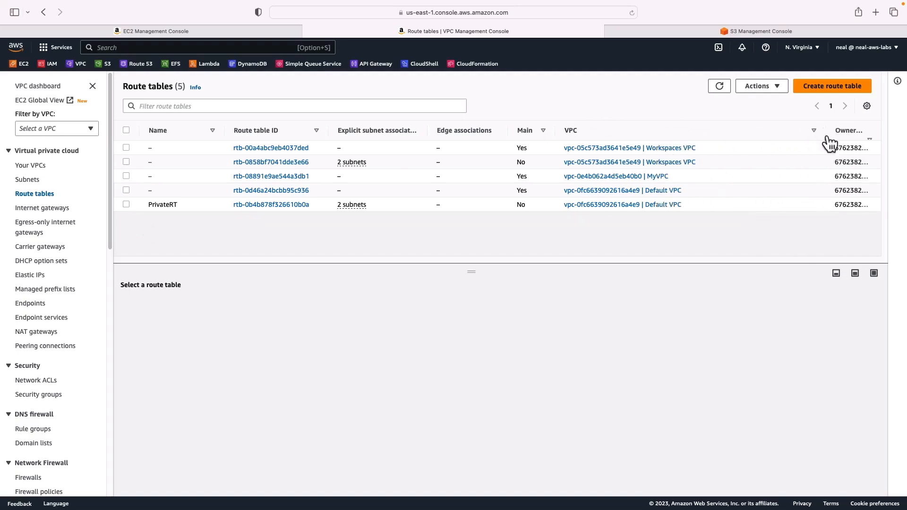
click(126, 190)
click(182, 303)
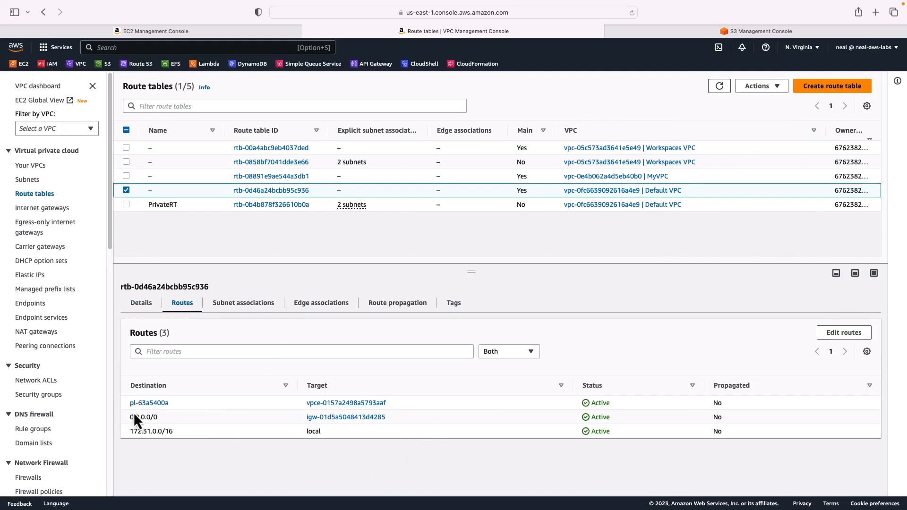
drag(127, 405, 172, 404)
drag(294, 404, 375, 410)
click(262, 469)
Open the S3 prefix list pl-63a5400a from the route and view its CIDR entries.
click(141, 407)
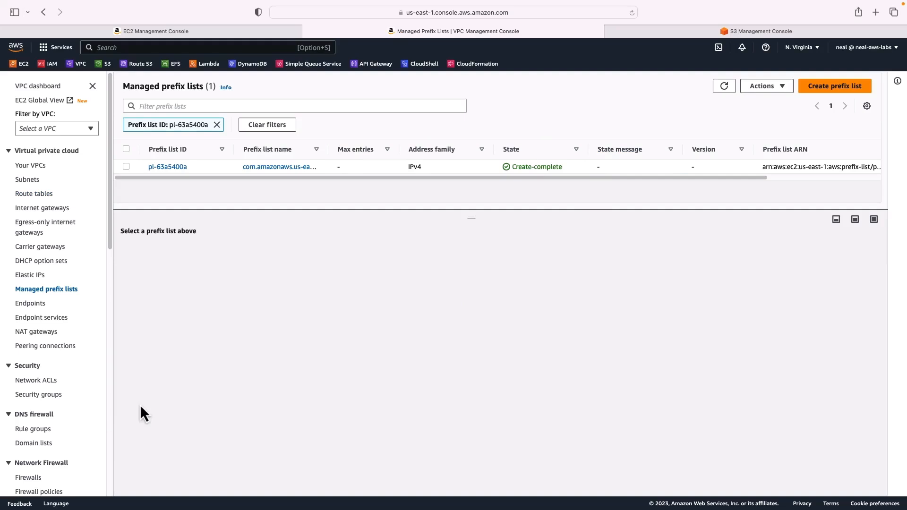
click(126, 166)
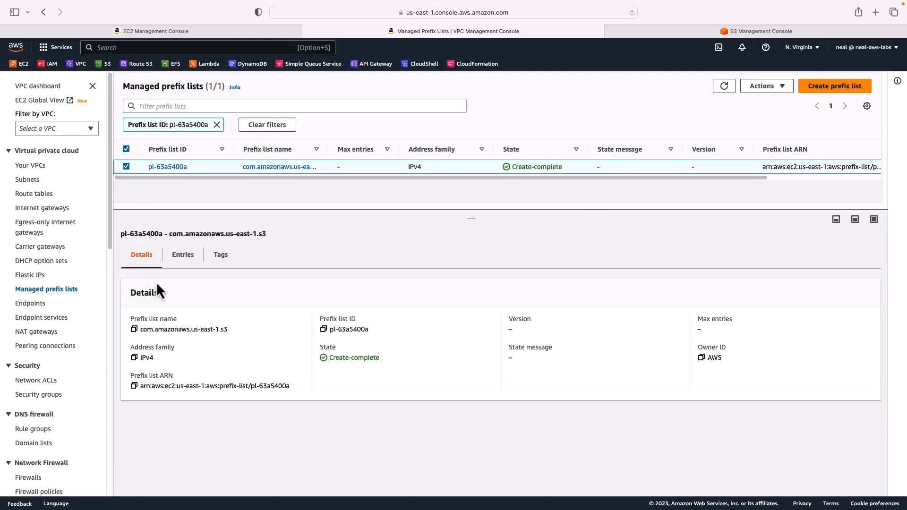
click(183, 258)
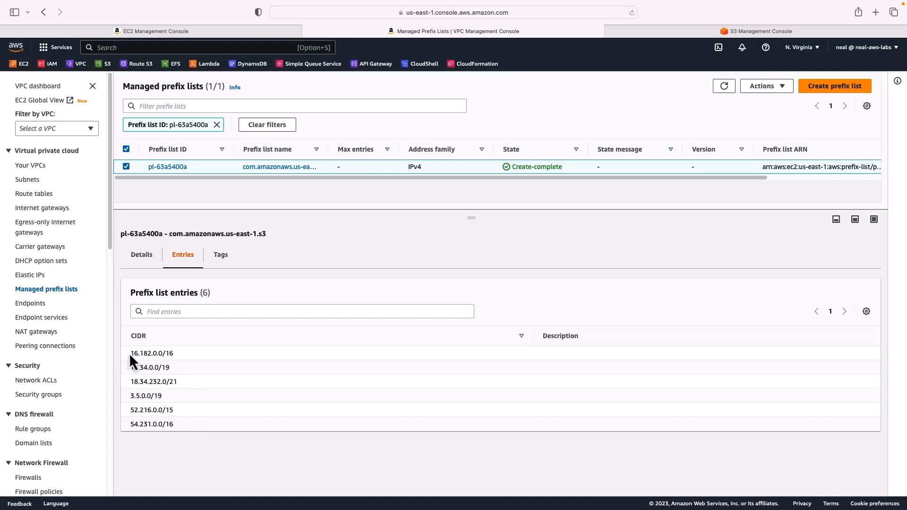
drag(130, 353, 179, 423)
click(179, 423)
Add an inbound SSH rule with source Anywhere-IPv4 to the running instance's security group NAT-GW-LAB.
key(ctrl+shift+Tab)
click(125, 178)
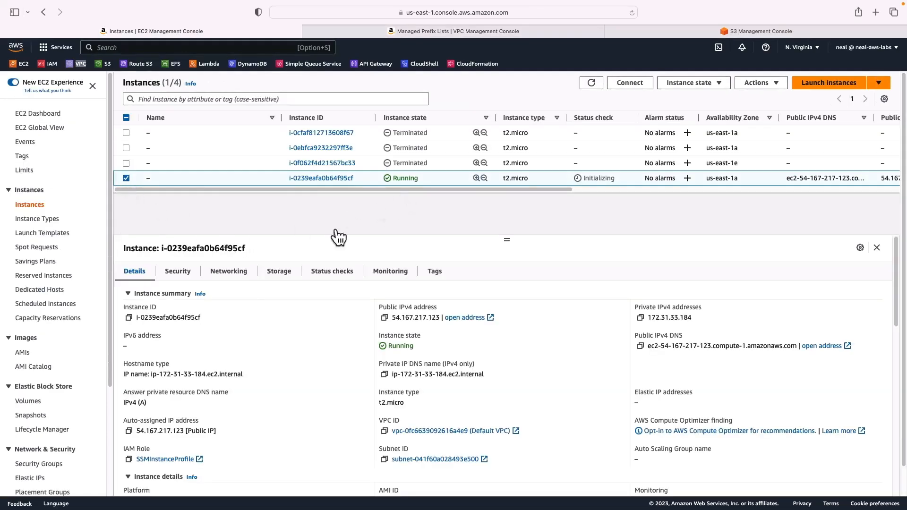
click(182, 278)
scroll(208, 345, down, 2)
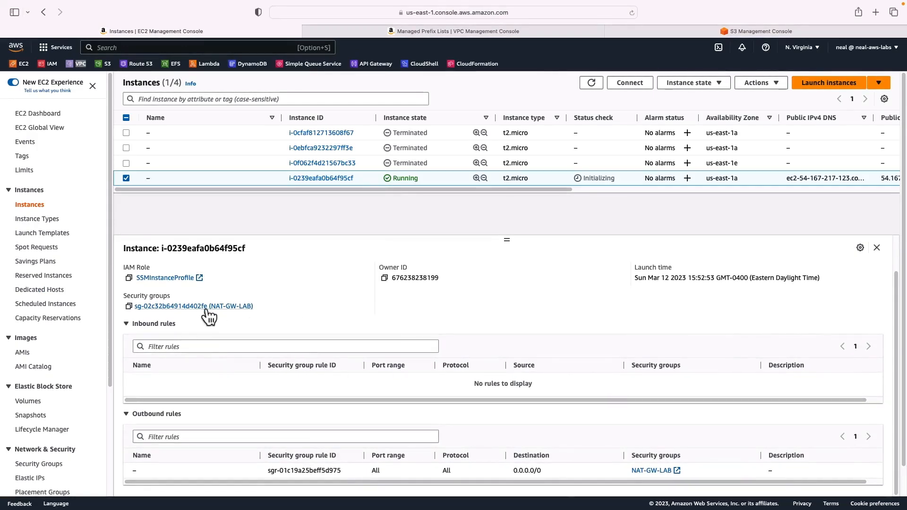
click(189, 307)
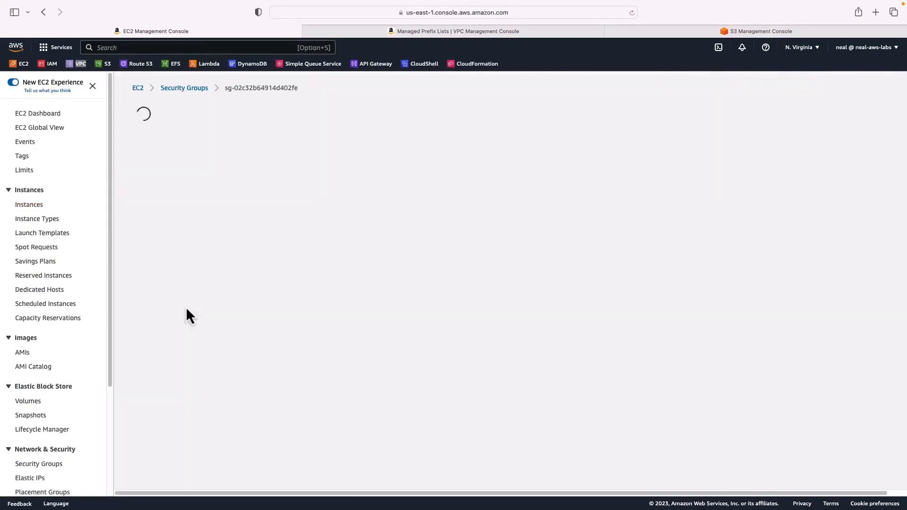
click(821, 328)
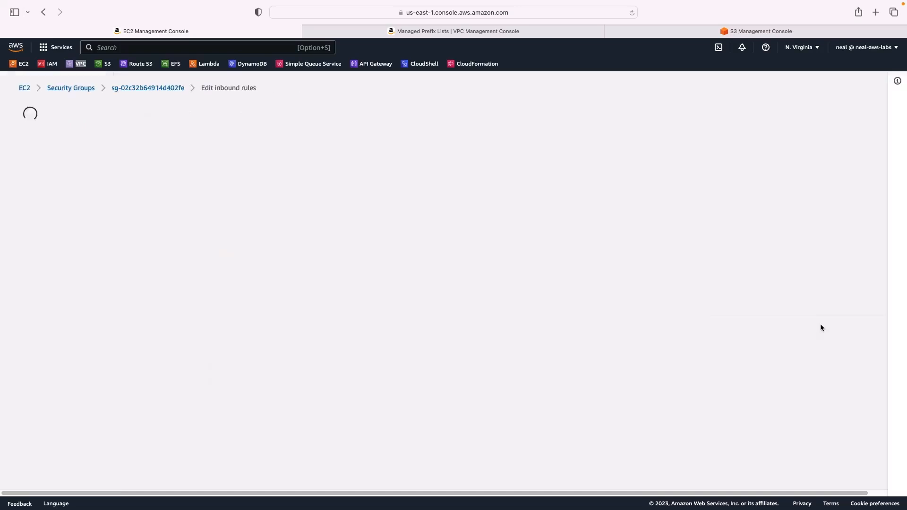
click(65, 226)
click(235, 211)
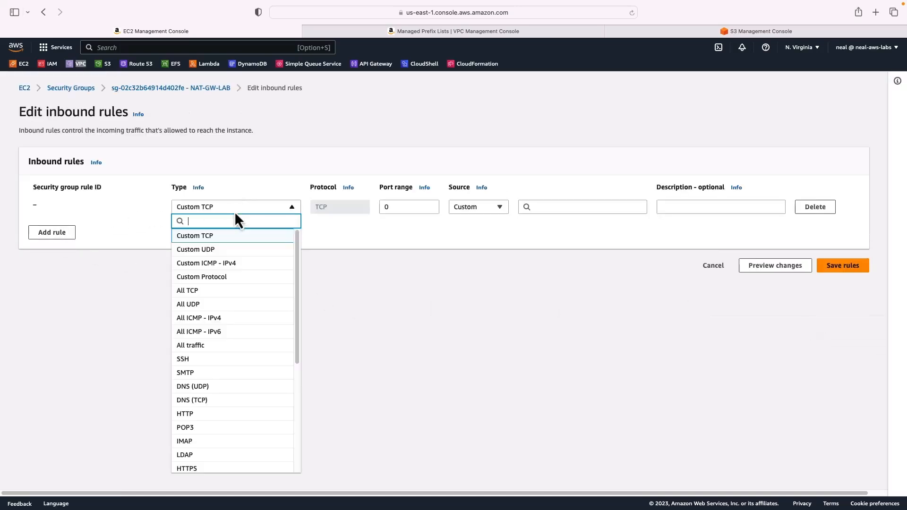
click(213, 361)
click(478, 207)
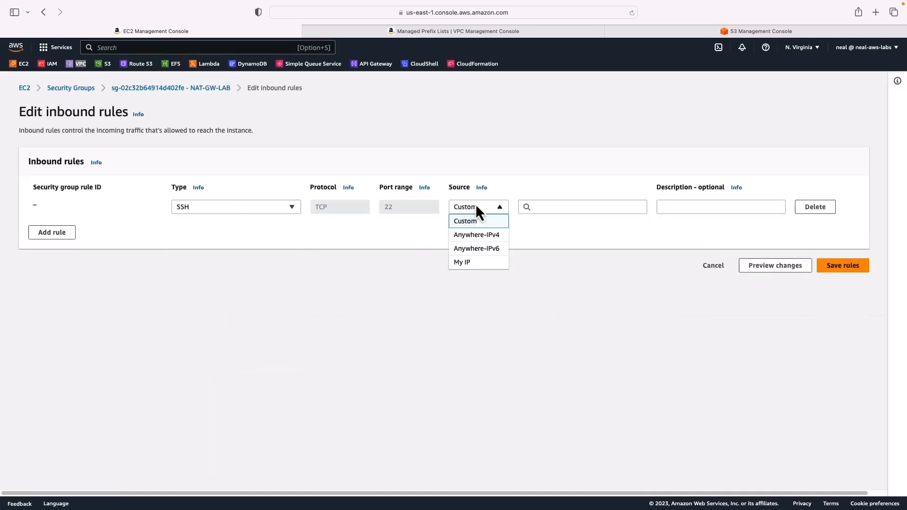
click(484, 238)
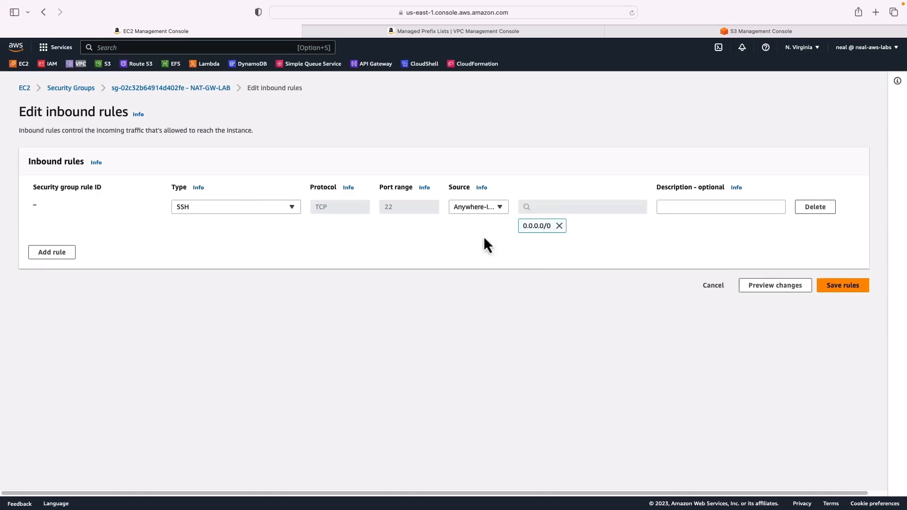
click(842, 286)
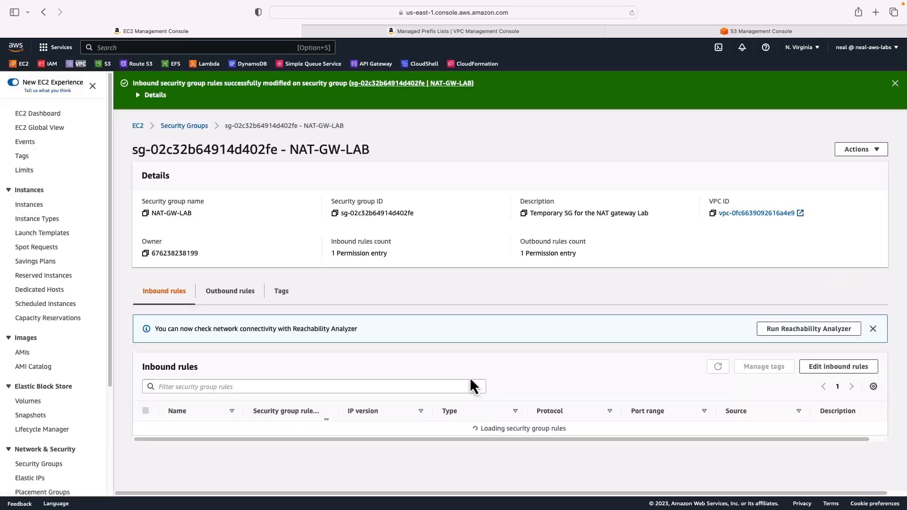
Connect to the instance with EC2 Instance Connect and run aws s3 ls to list the buckets.
click(29, 205)
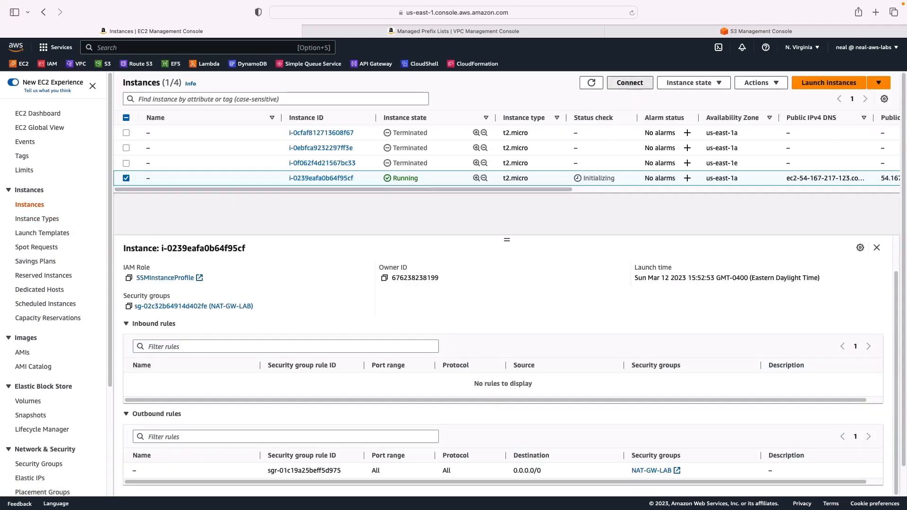
click(630, 83)
click(398, 367)
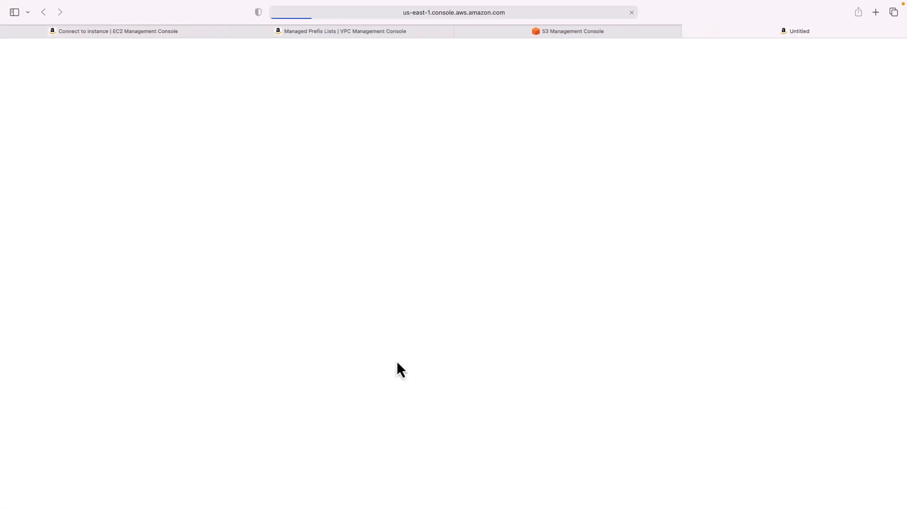
text(aws s3)
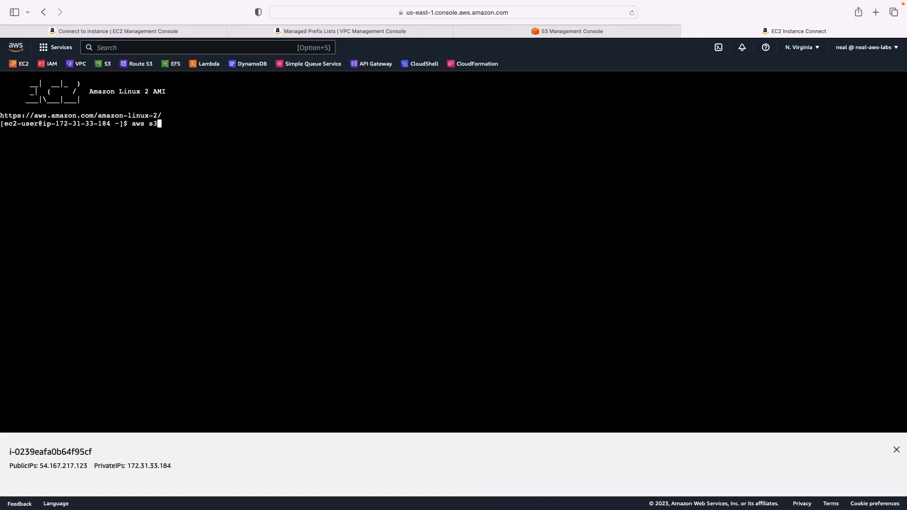
text( ls)
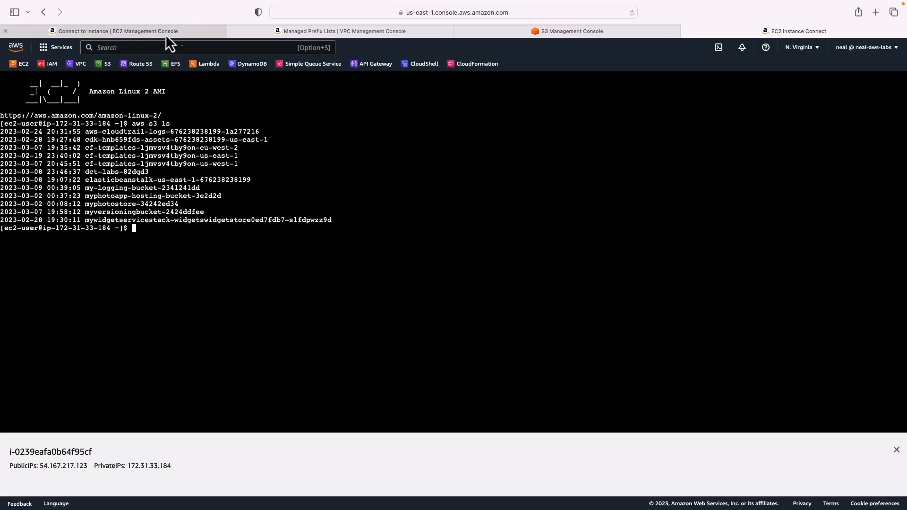
Edit the S3 gateway endpoint's custom policy, changing the statement's Effect to Deny, and save it.
click(296, 32)
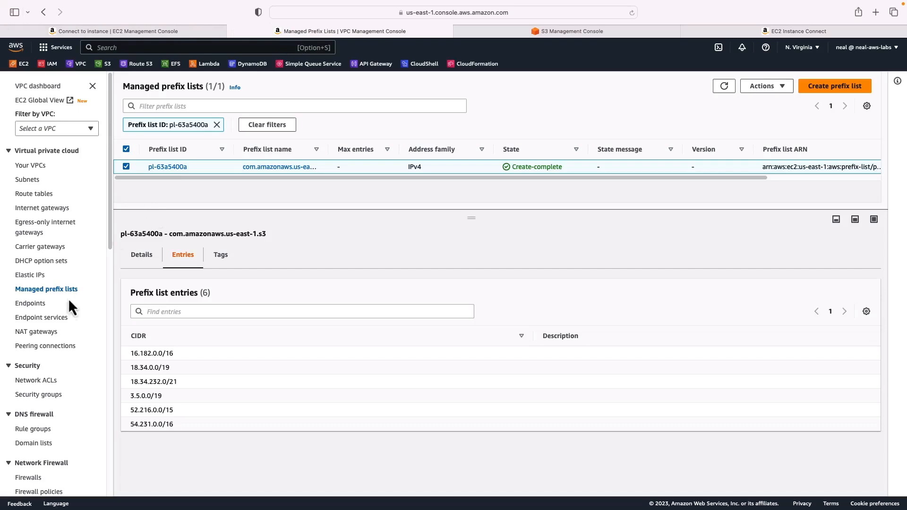
click(32, 305)
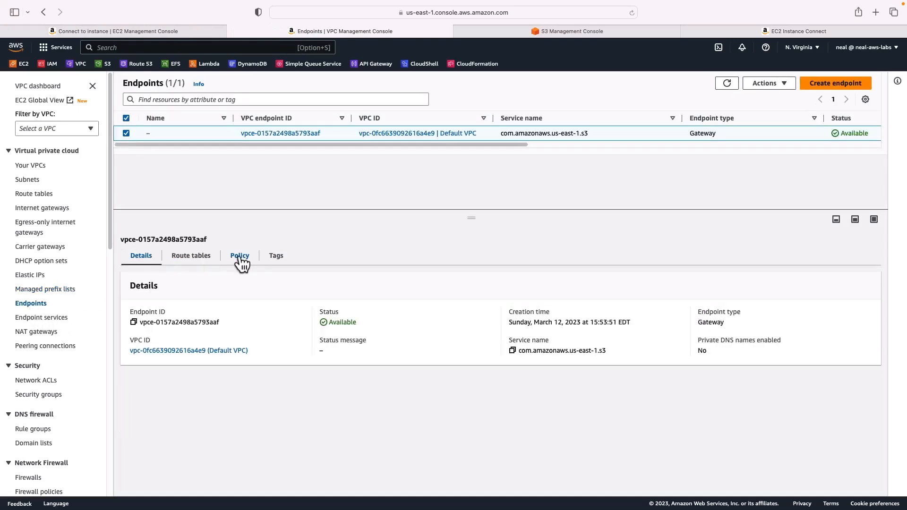
click(236, 259)
drag(206, 393, 137, 302)
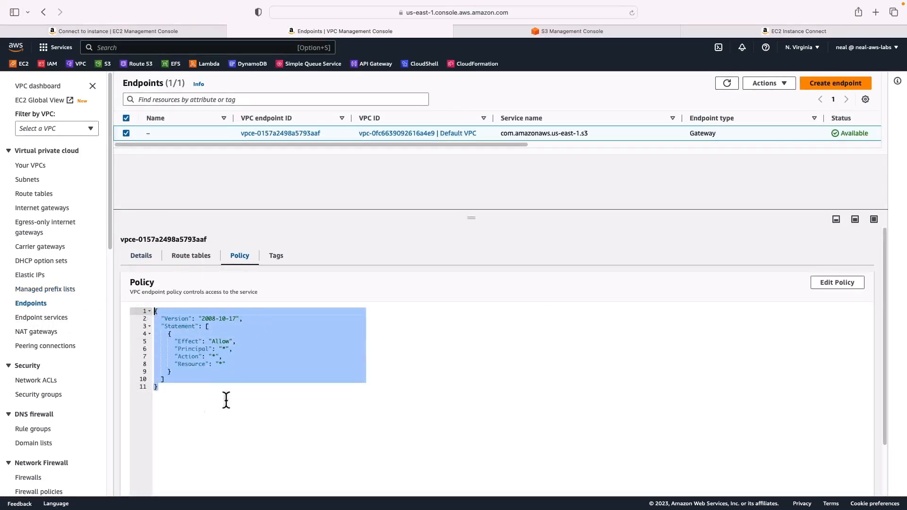
click(832, 287)
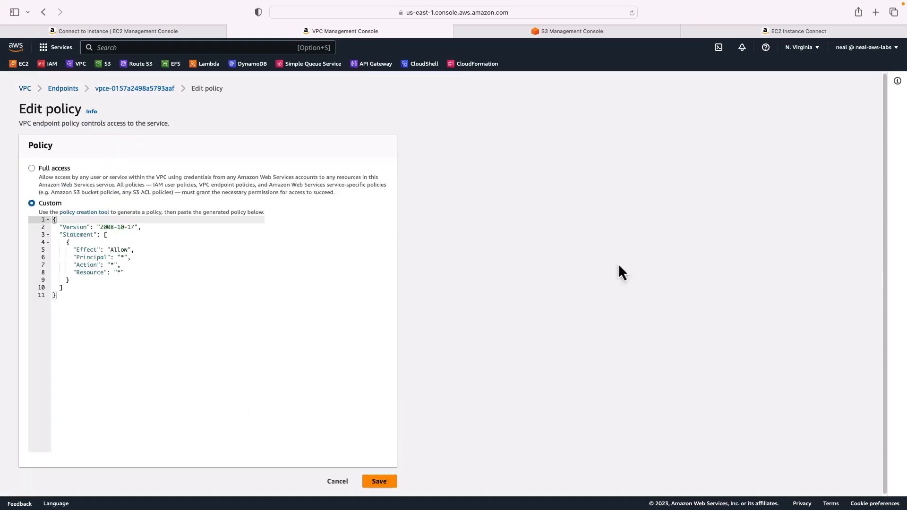
click(125, 248)
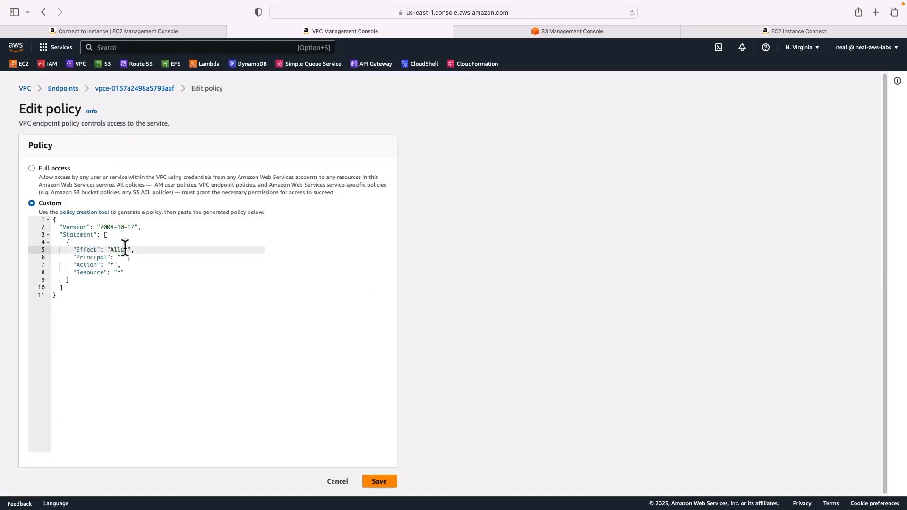
key(BackSpace)
click(380, 481)
Rerun aws s3 ls in the instance terminal to test the Deny policy.
click(743, 31)
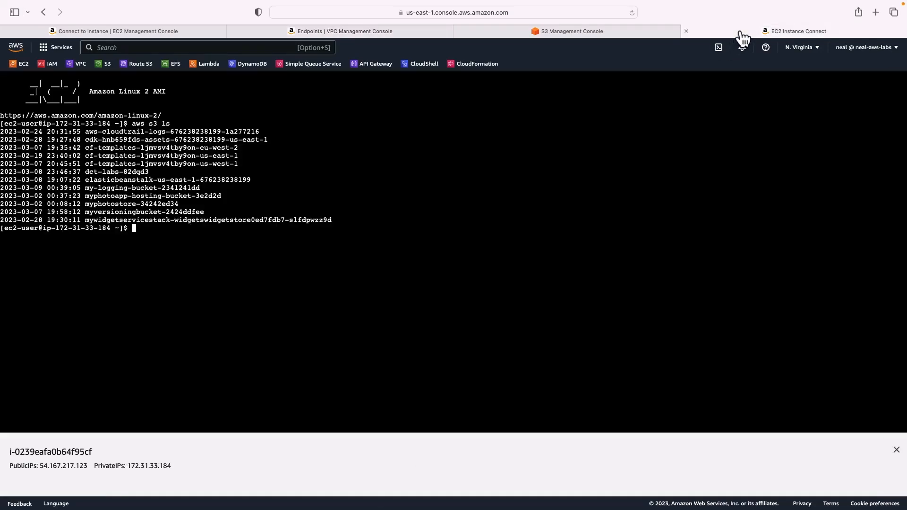
text(aws s3 ls)
key(Return)
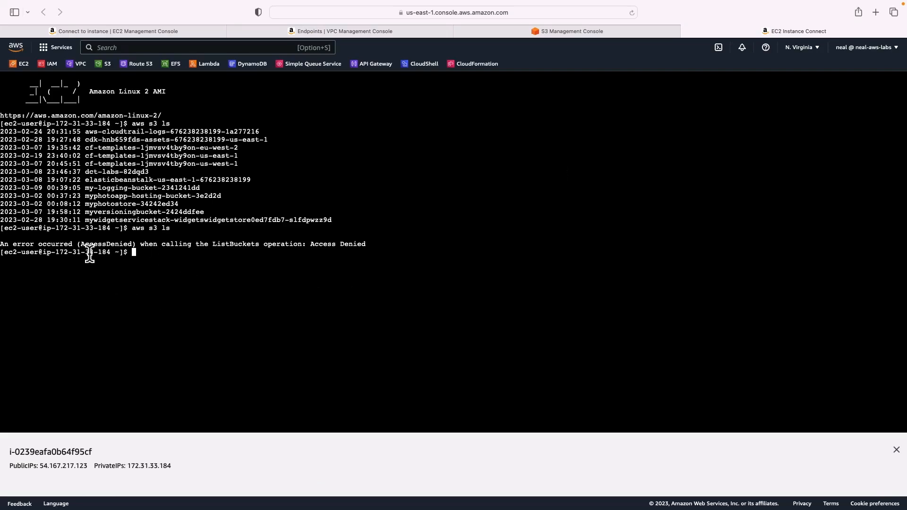
Edit the endpoint policy again, setting the Effect back to Allow, and save it.
click(121, 31)
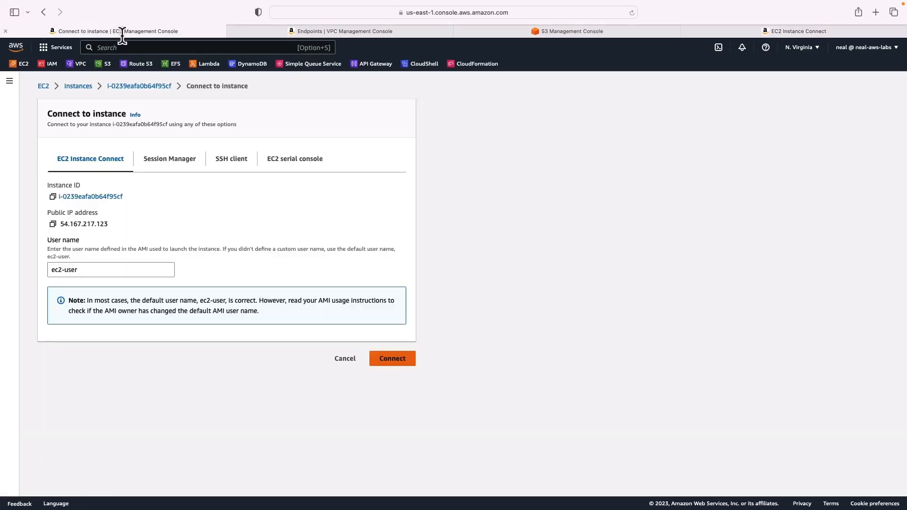
click(302, 36)
click(242, 270)
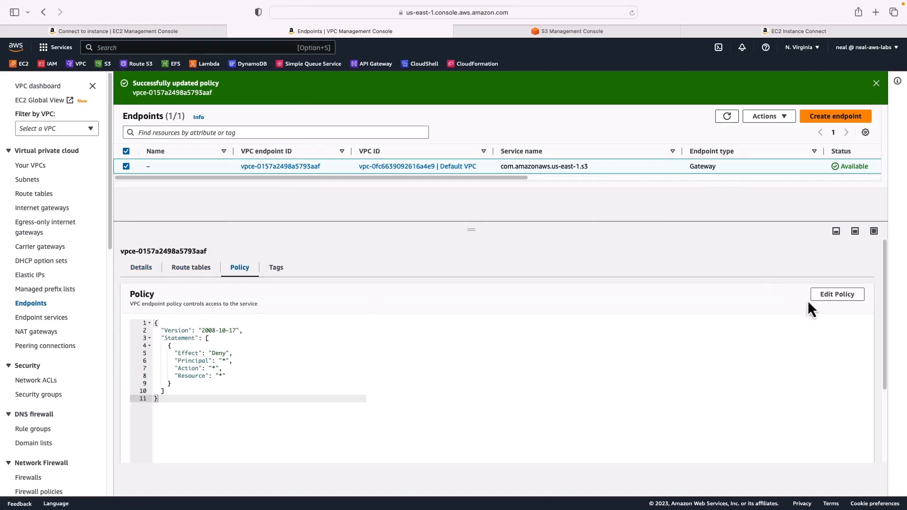
click(827, 295)
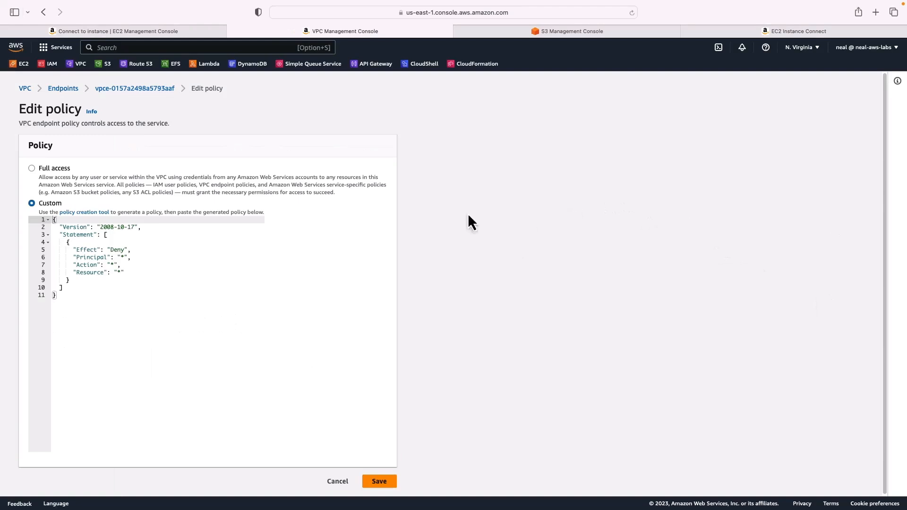
double_click(118, 249)
key(BackSpace)
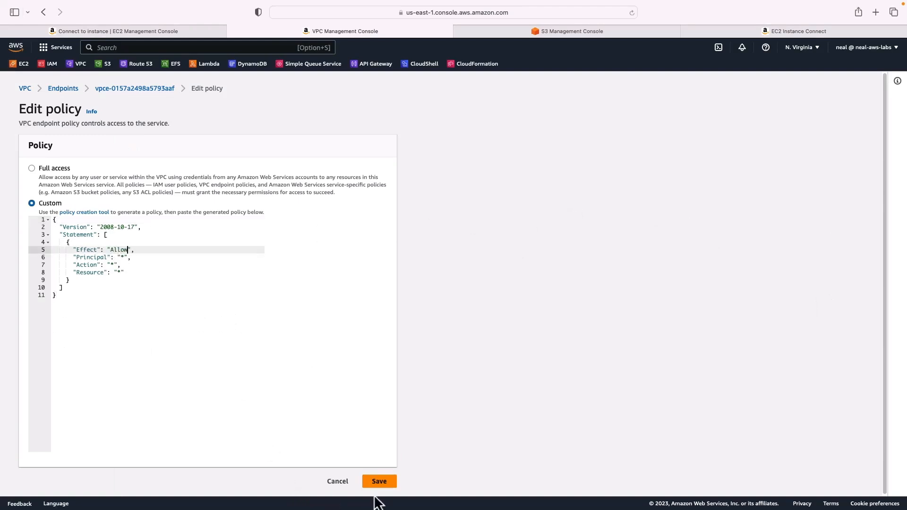
click(384, 484)
Repeat the aws s3 ls command in the instance terminal to test access again.
click(779, 32)
key(Up)
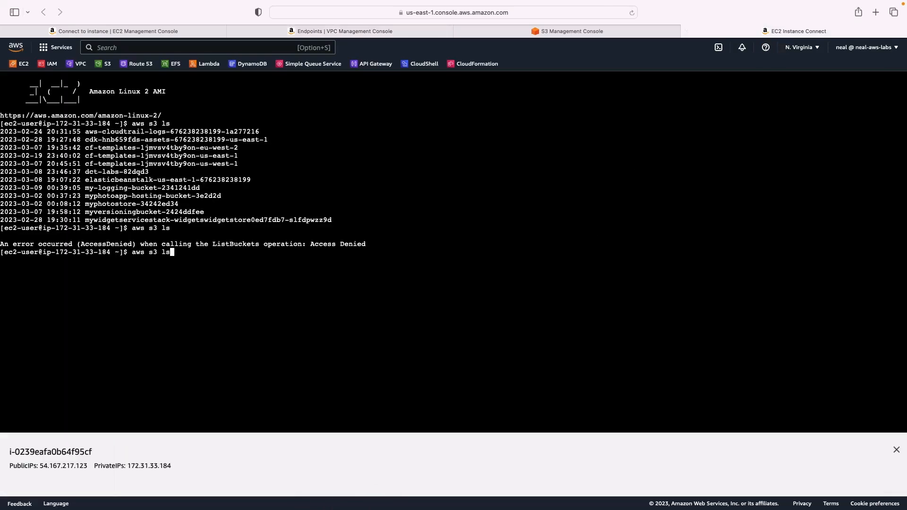
key(Return)
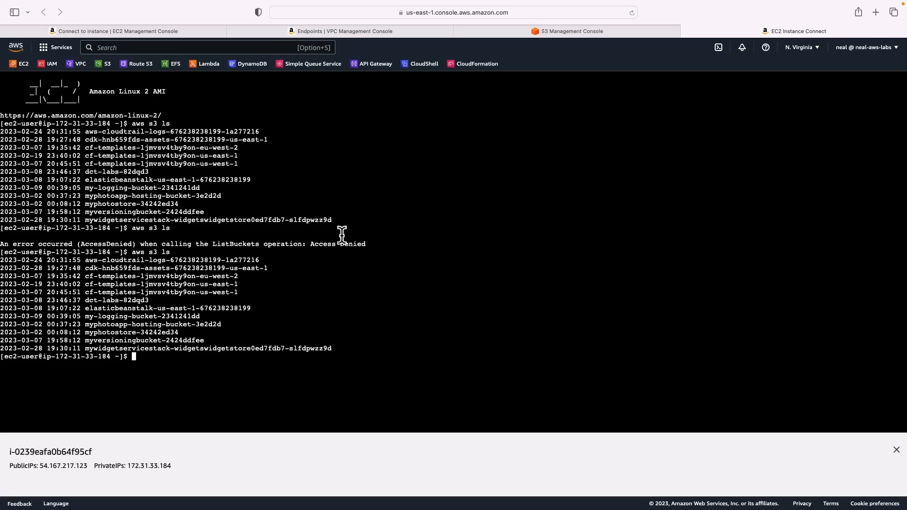
Cancel the connect page and terminate the running instance i-0239eafa0b64f95cf.
click(124, 32)
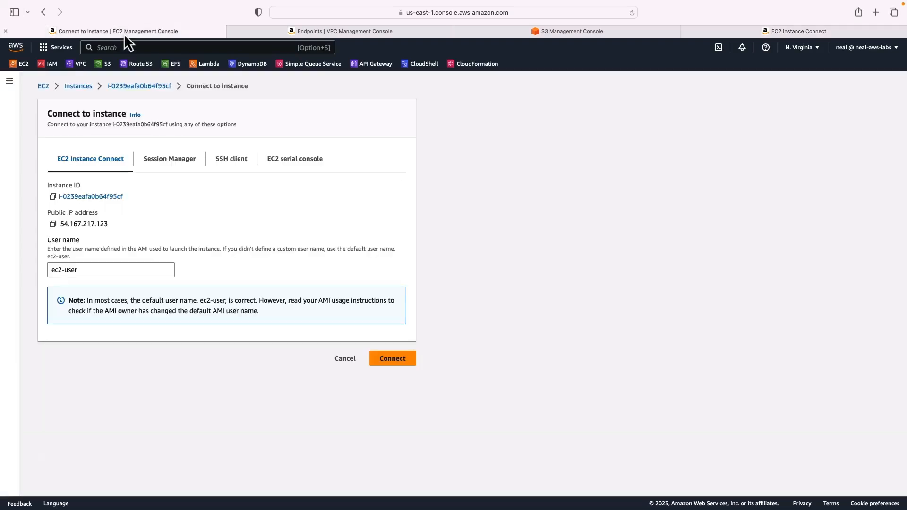
click(345, 358)
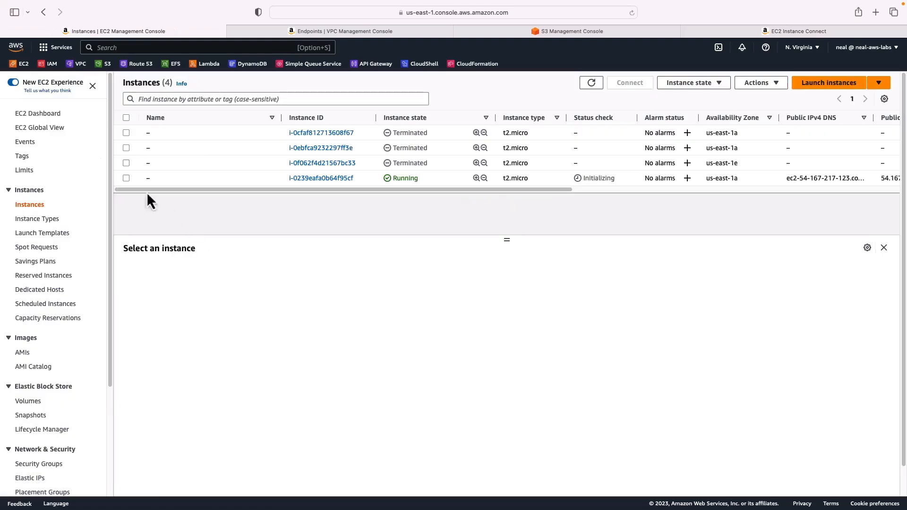
click(126, 178)
click(690, 86)
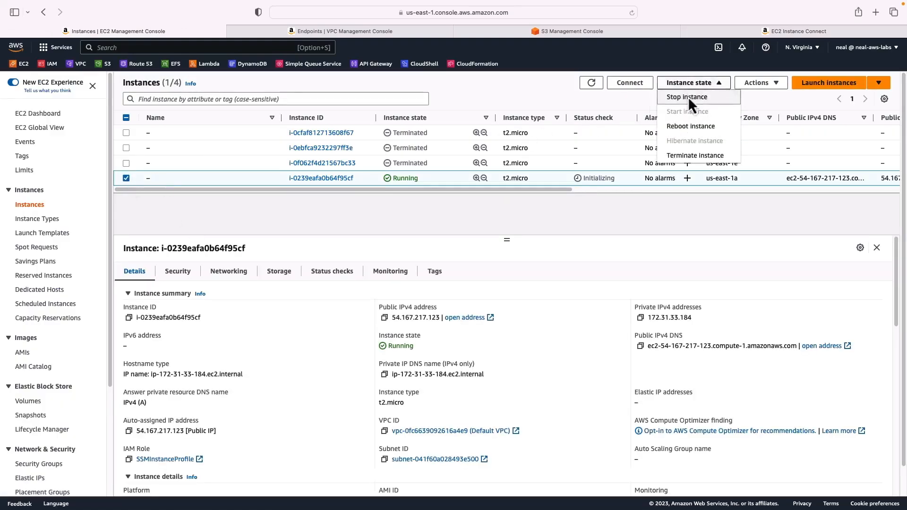
click(688, 153)
click(615, 352)
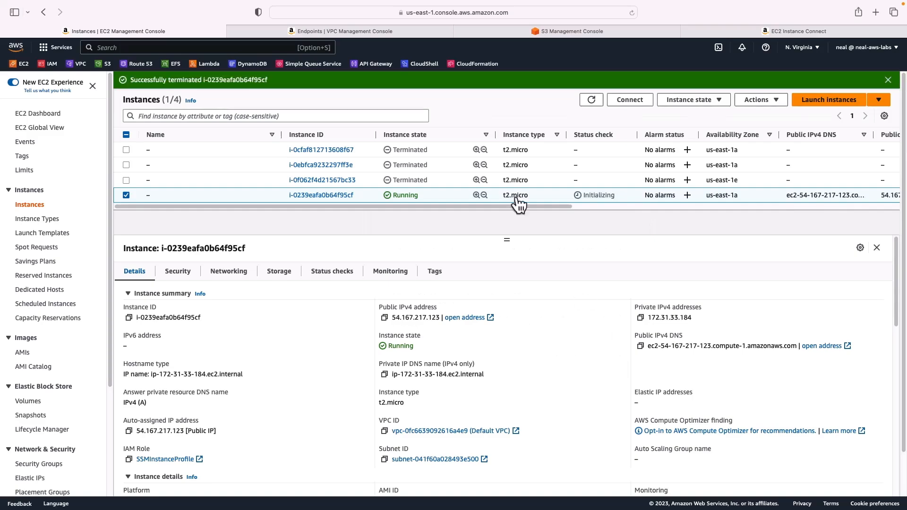
Delete the S3 gateway endpoint, confirming with delete.
click(331, 32)
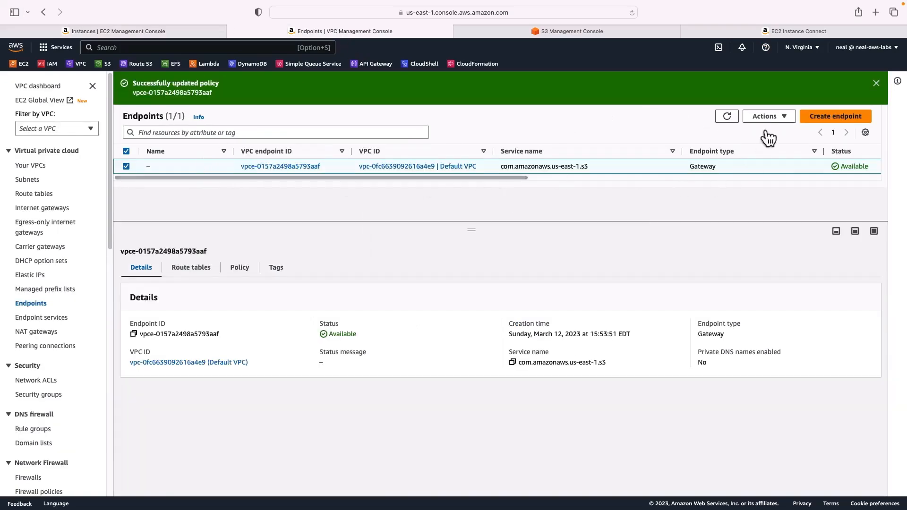
click(770, 116)
click(777, 249)
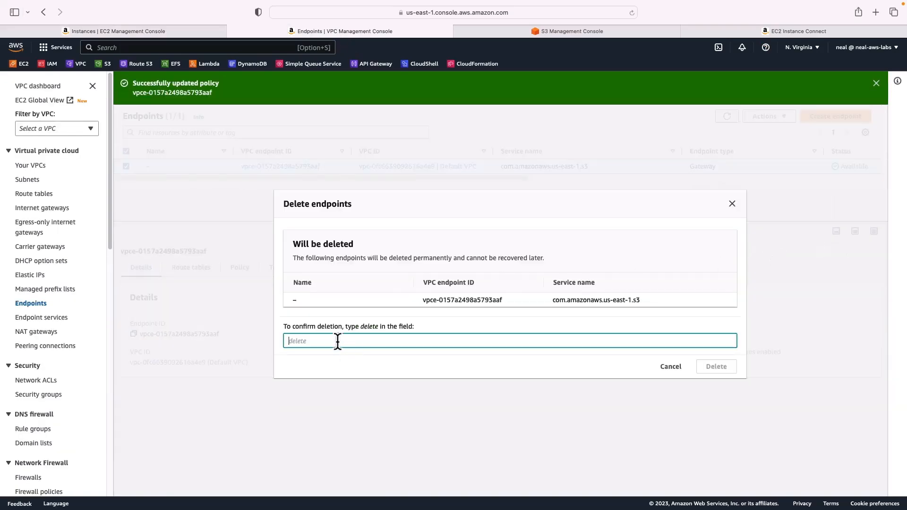
text(delete)
key(Return)
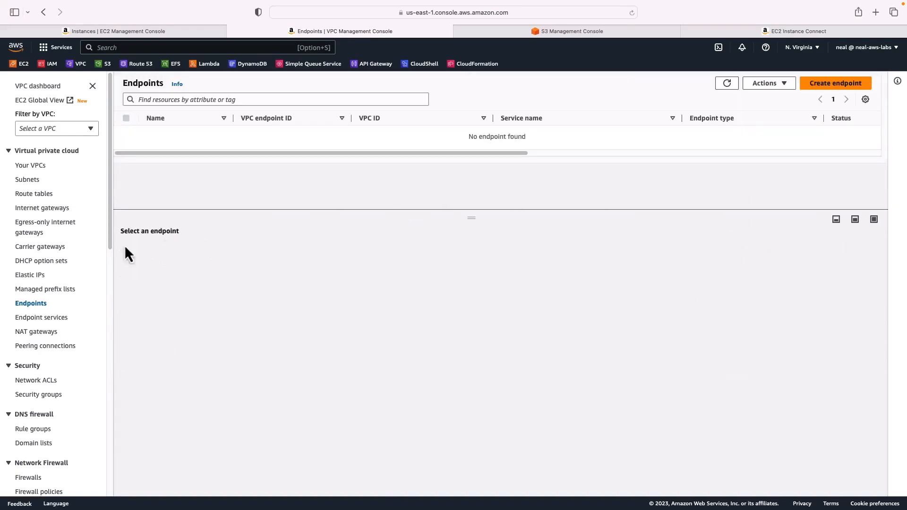
Inspect the routes of the Default VPC's main route table rtb-0d46a24bcbb95c936.
click(35, 195)
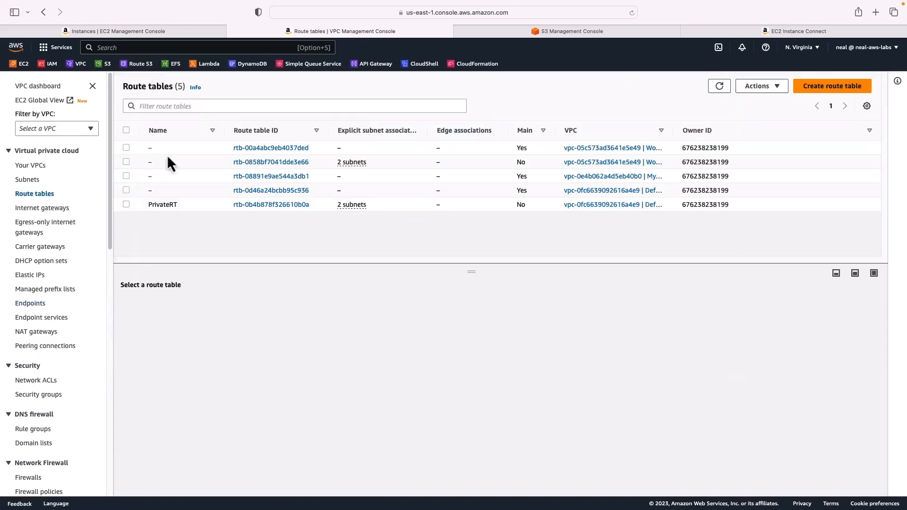
click(125, 190)
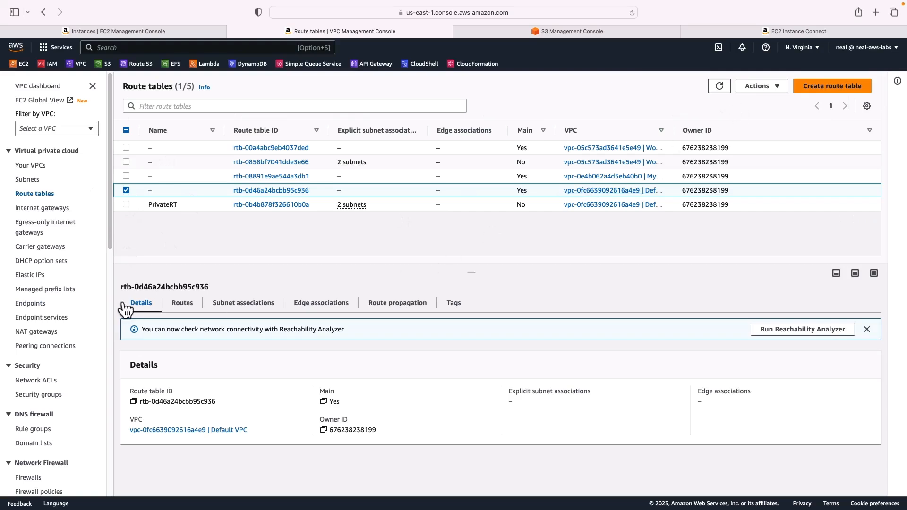
click(189, 305)
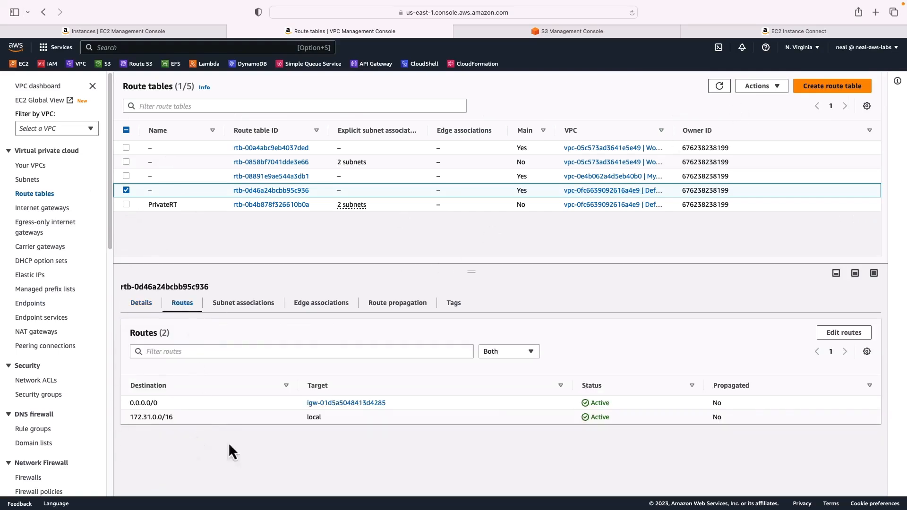